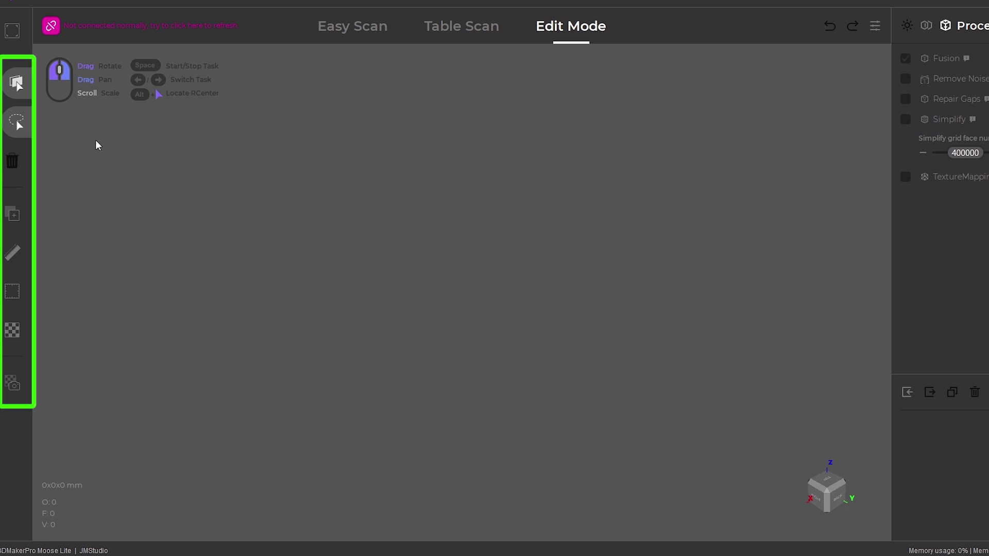
pyautogui.click(15, 123)
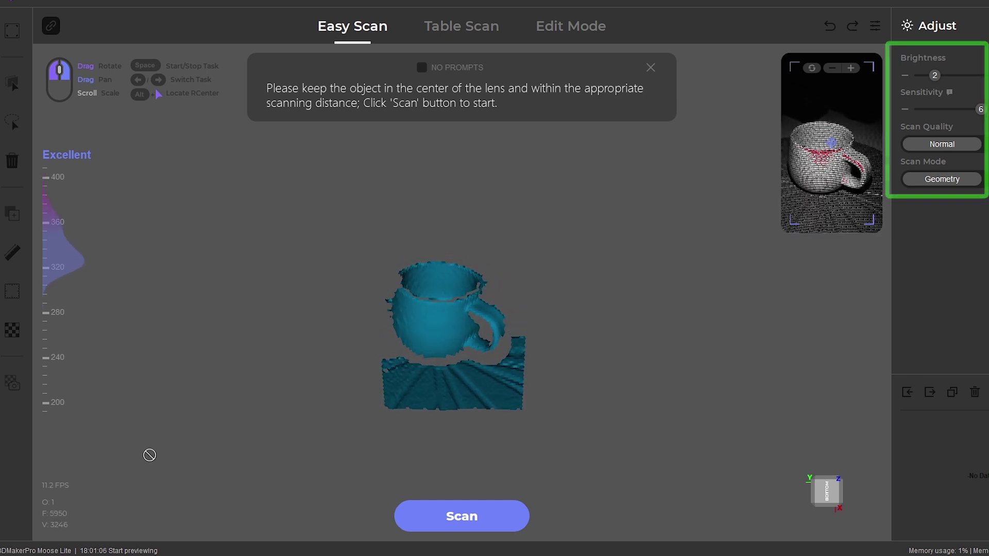
# Step: Scan the upright cup on its saucer, then append a second scan of the flipped cup
pyautogui.click(422, 521)
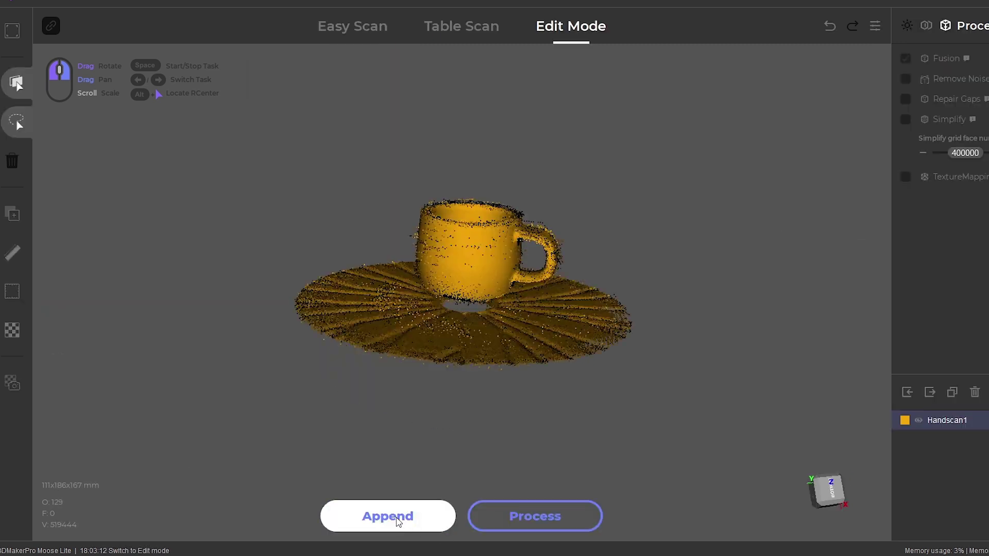
pyautogui.click(387, 516)
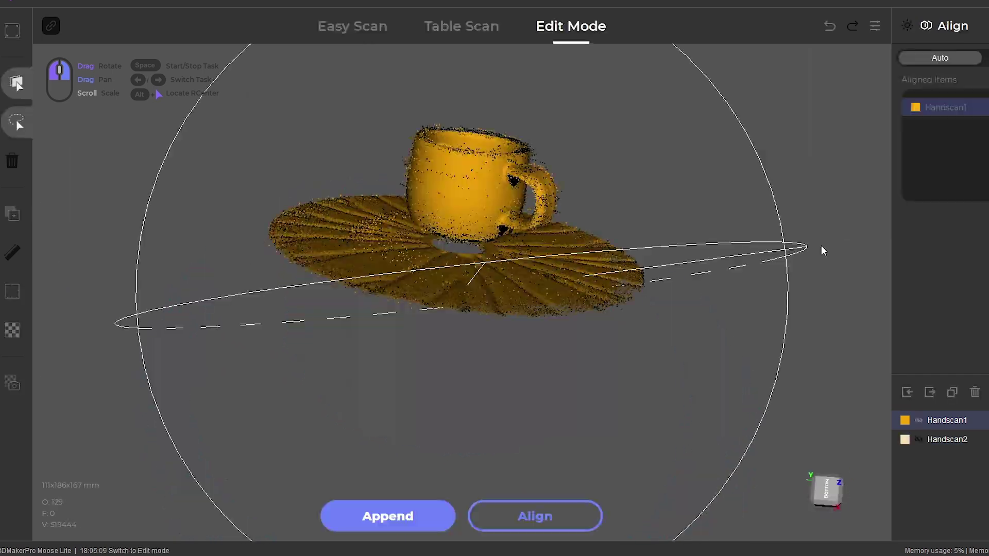
# Step: Delete the saucer from Handscan1 by plane-selecting its points
pyautogui.moveTo(821, 249); pyautogui.dragTo(393, 345)
pyautogui.moveTo(268, 261); pyautogui.dragTo(534, 371)
pyautogui.rightClick(355, 294)
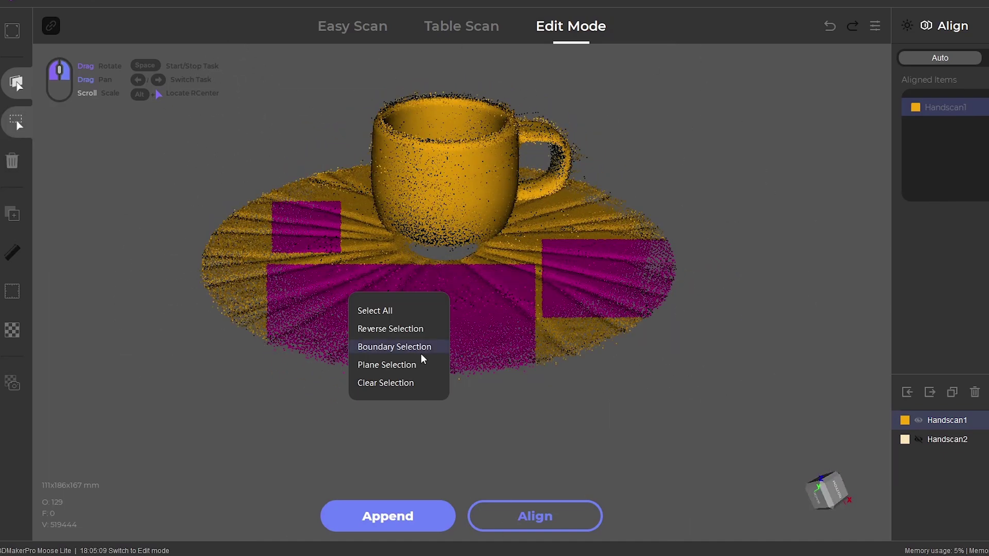
pyautogui.click(412, 364)
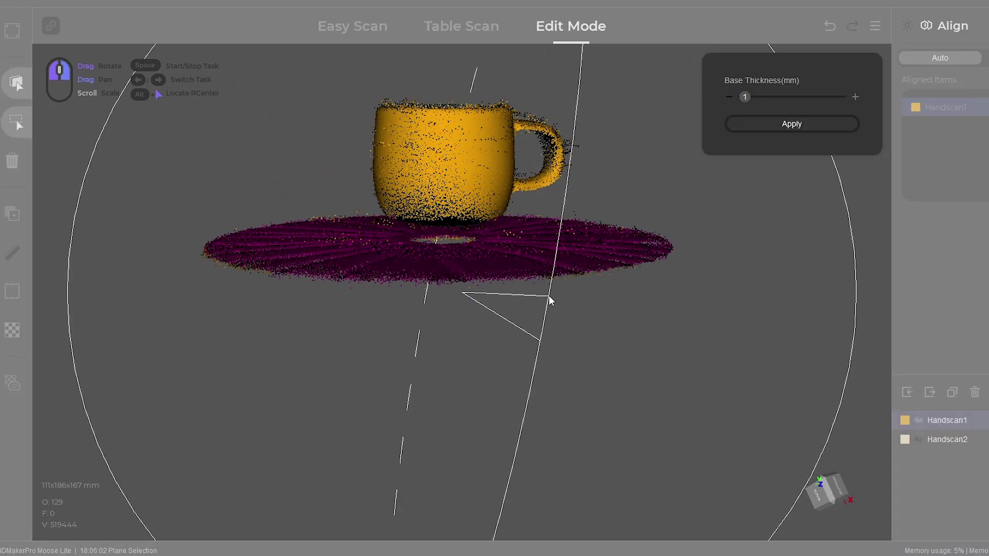
pyautogui.moveTo(744, 97); pyautogui.dragTo(767, 100)
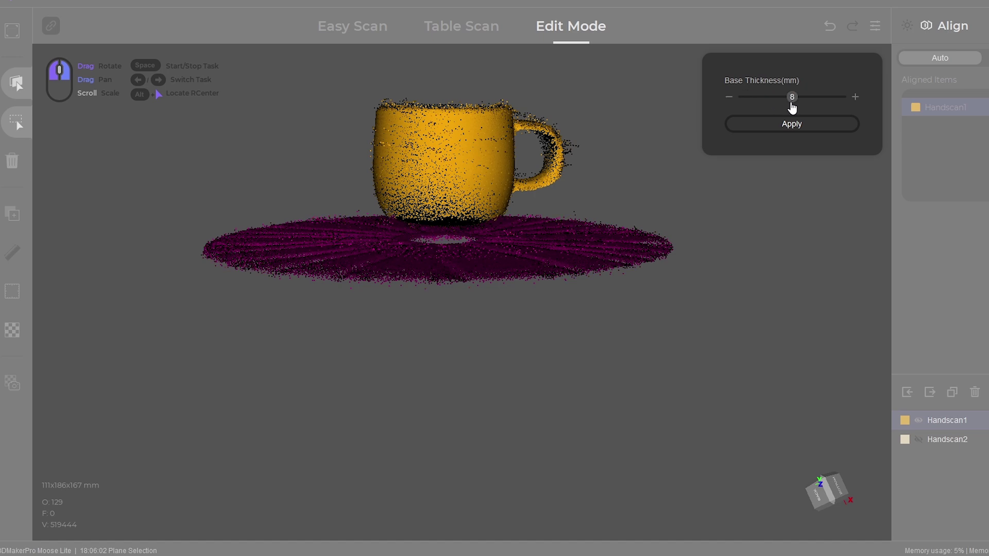
pyautogui.moveTo(669, 309); pyautogui.dragTo(581, 371)
pyautogui.press('Delete')
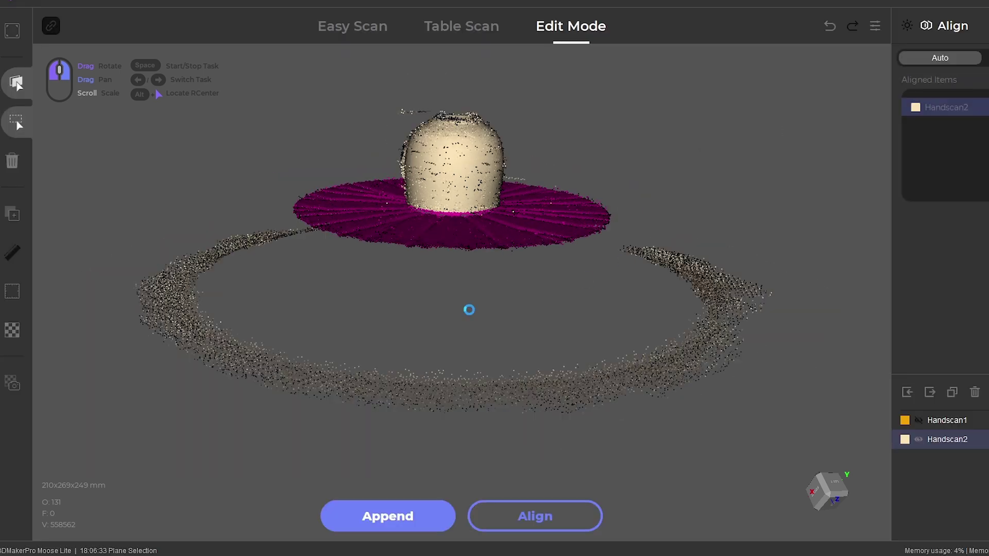
# Step: Delete the stray ring of points from the second cup scan
pyautogui.moveTo(468, 305); pyautogui.dragTo(549, 275)
pyautogui.moveTo(103, 232); pyautogui.dragTo(815, 401)
pyautogui.press('Delete')
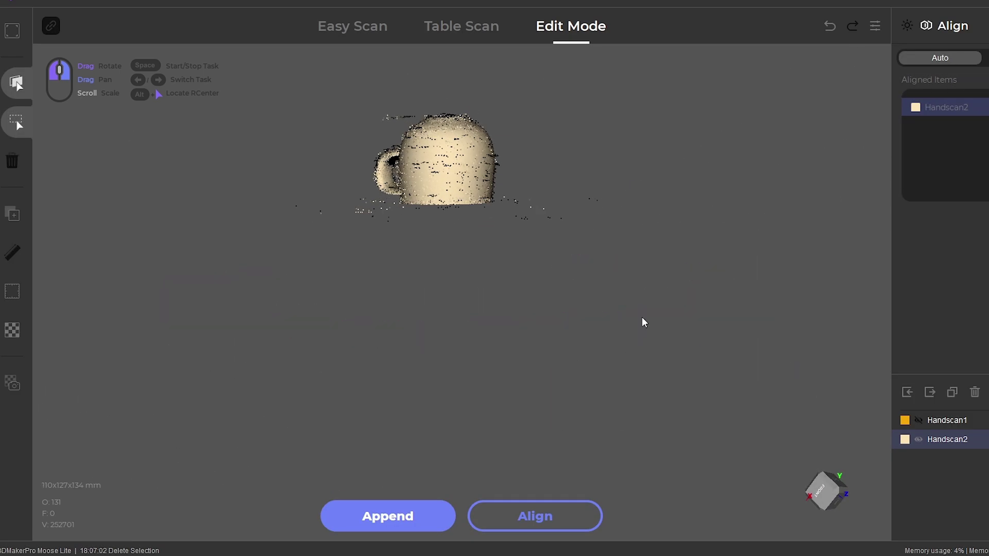
# Step: Auto-align Handscan1 and Handscan2 into one mug and check the result
pyautogui.moveTo(644, 323); pyautogui.dragTo(413, 199)
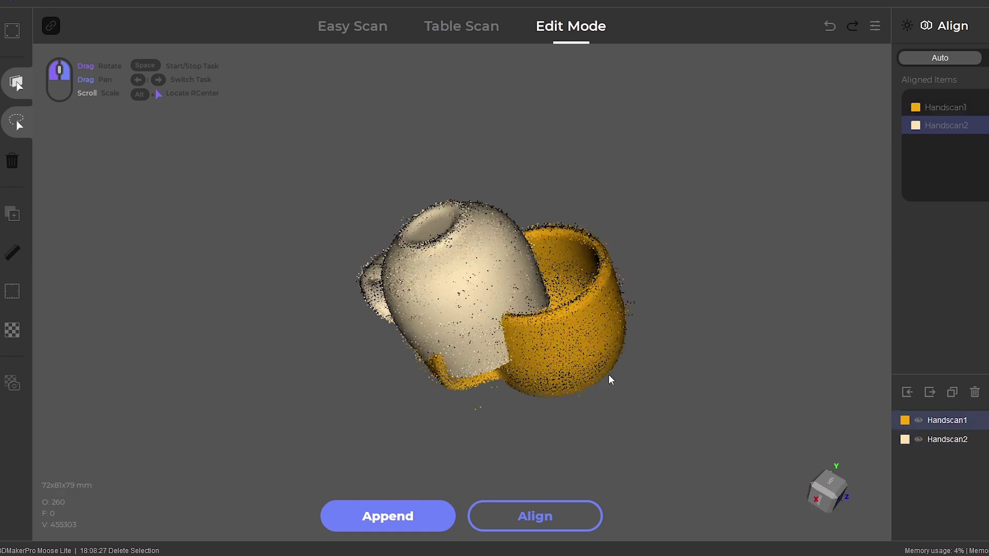
pyautogui.moveTo(609, 379)
pyautogui.mouseDown()
pyautogui.moveTo(652, 246)
pyautogui.moveTo(608, 371)
pyautogui.mouseUp()
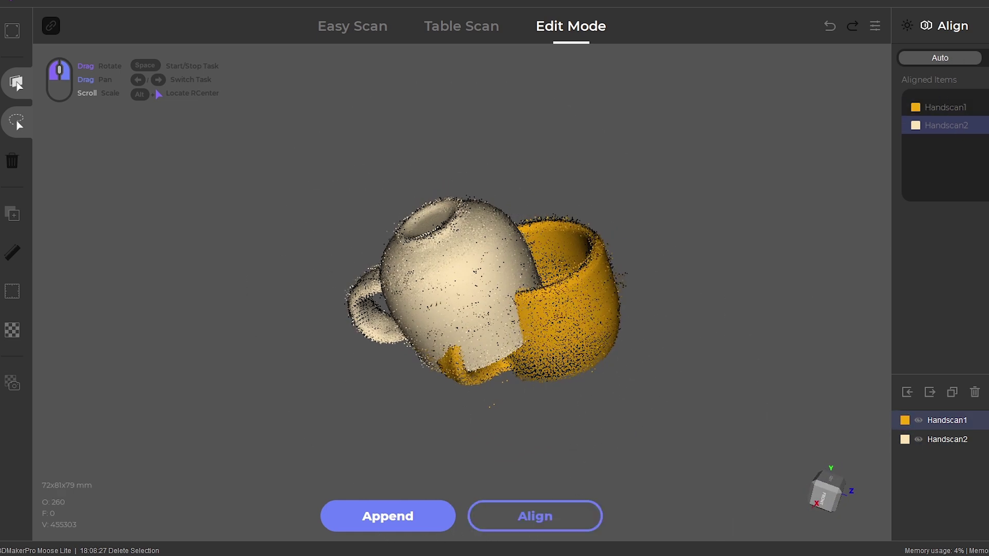
pyautogui.click(940, 58)
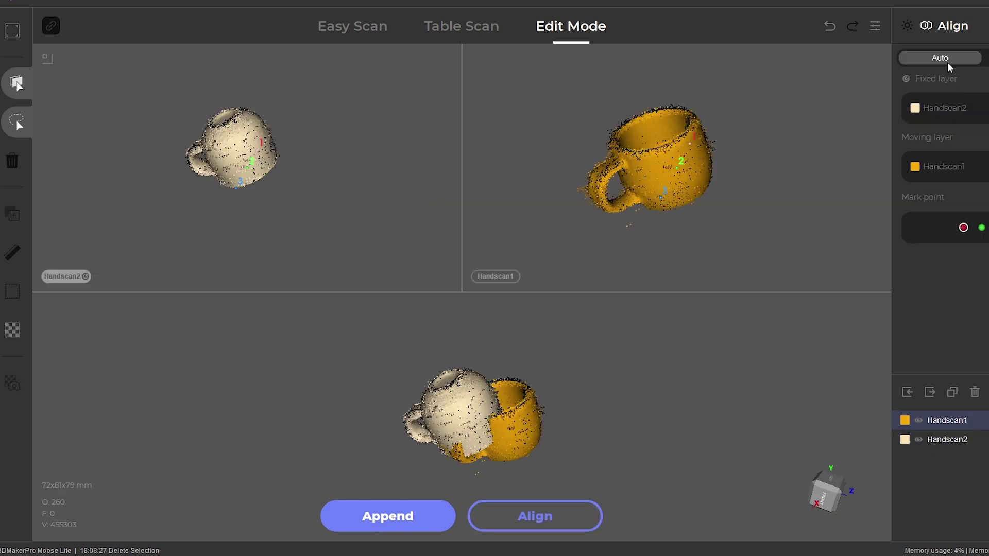
pyautogui.click(538, 517)
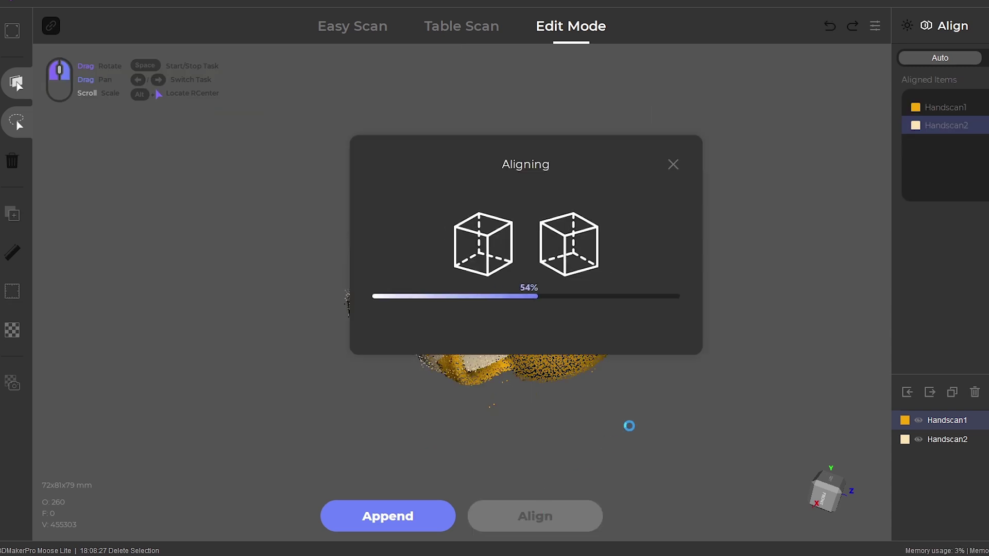
pyautogui.moveTo(591, 428); pyautogui.dragTo(378, 403)
# Step: Accept the alignment and fuse Handscan2 into a mesh at Moderate refinement, skipping renaming
pyautogui.click(510, 524)
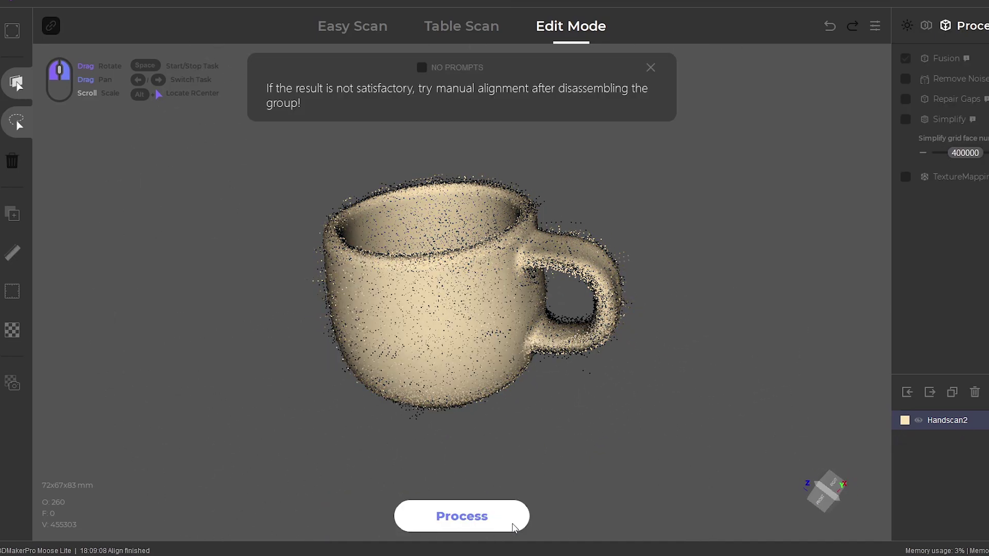
pyautogui.click(498, 522)
pyautogui.click(481, 288)
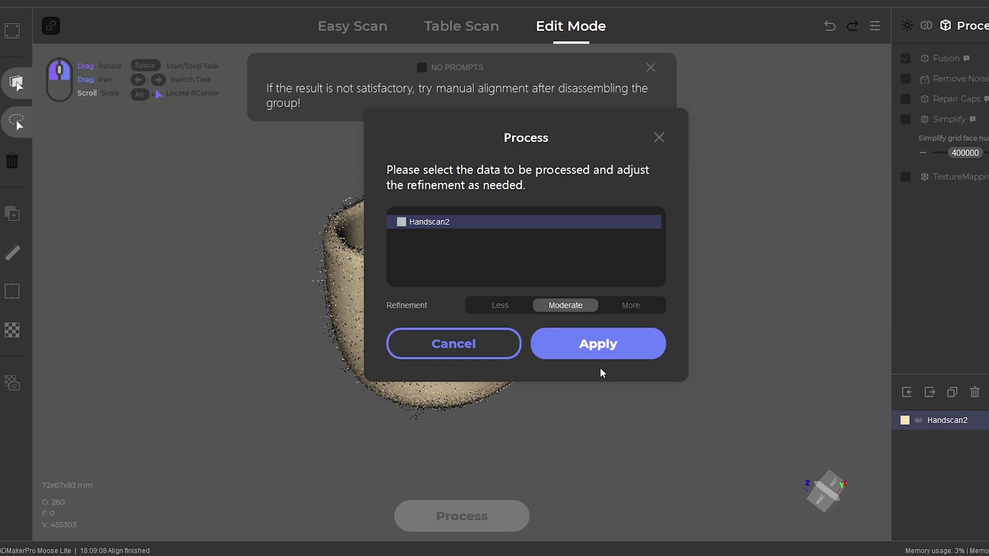
pyautogui.click(606, 355)
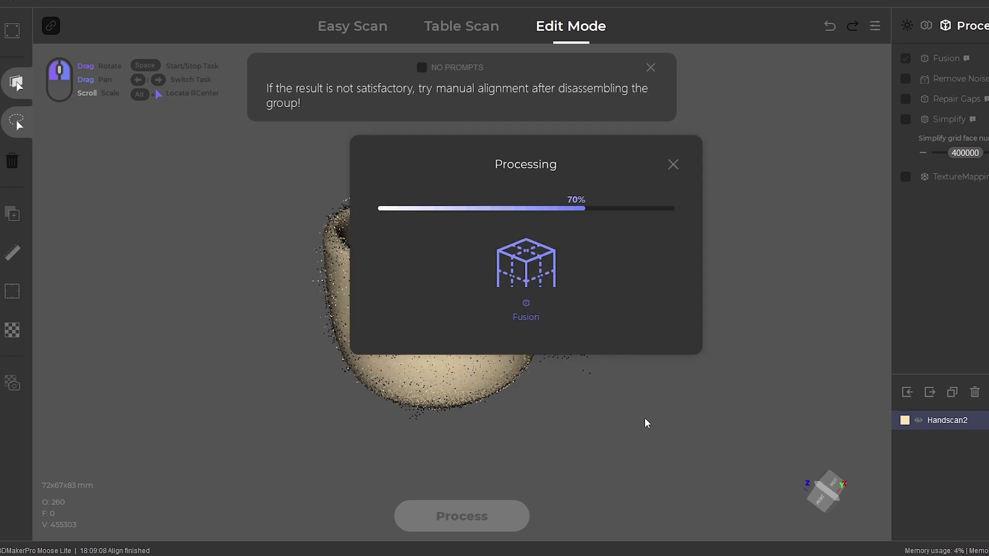
pyautogui.moveTo(537, 354); pyautogui.dragTo(530, 397)
# Step: Run Remove Noises and Repair Gaps on the fused mug mesh
pyautogui.click(119, 5)
pyautogui.click(141, 195)
pyautogui.click(120, 4)
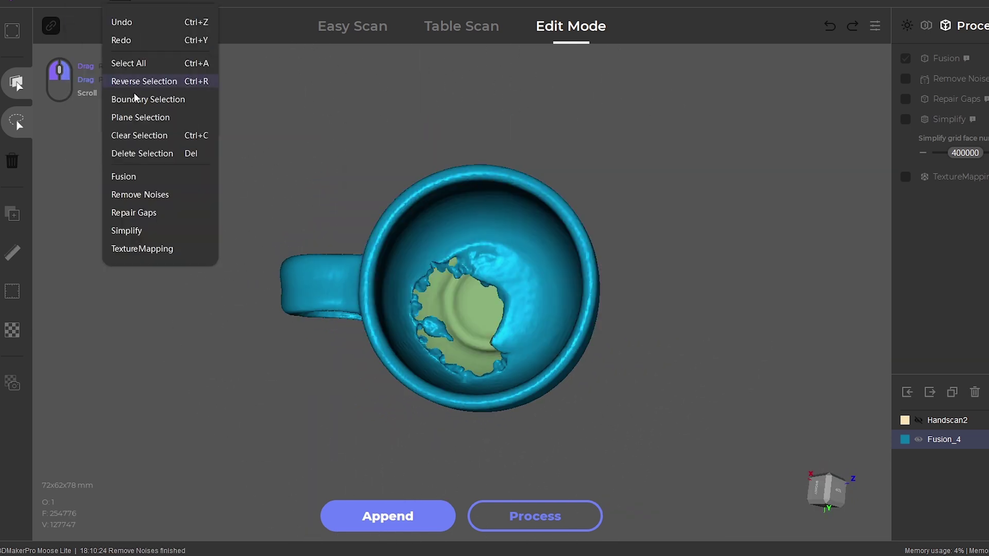
pyautogui.click(134, 212)
pyautogui.moveTo(547, 444); pyautogui.dragTo(188, 309)
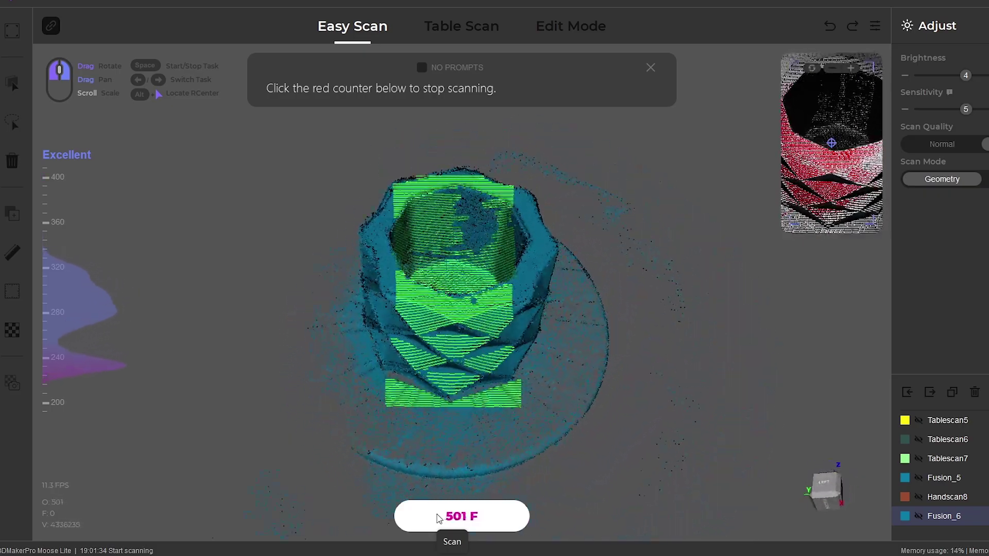
# Step: Stop the vase scan and delete the stray strip beneath Handscan9
pyautogui.click(437, 516)
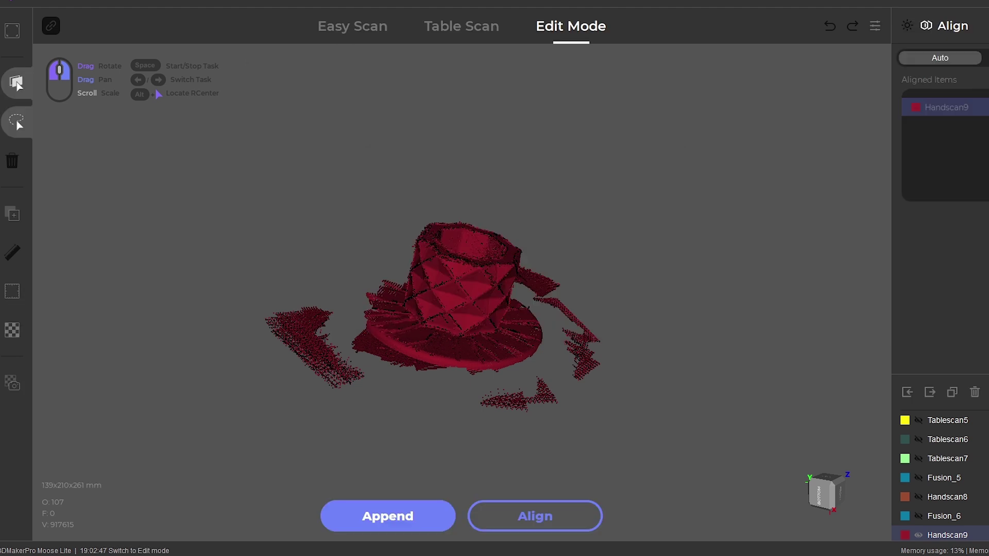
pyautogui.moveTo(693, 406); pyautogui.dragTo(292, 328)
pyautogui.press('Delete')
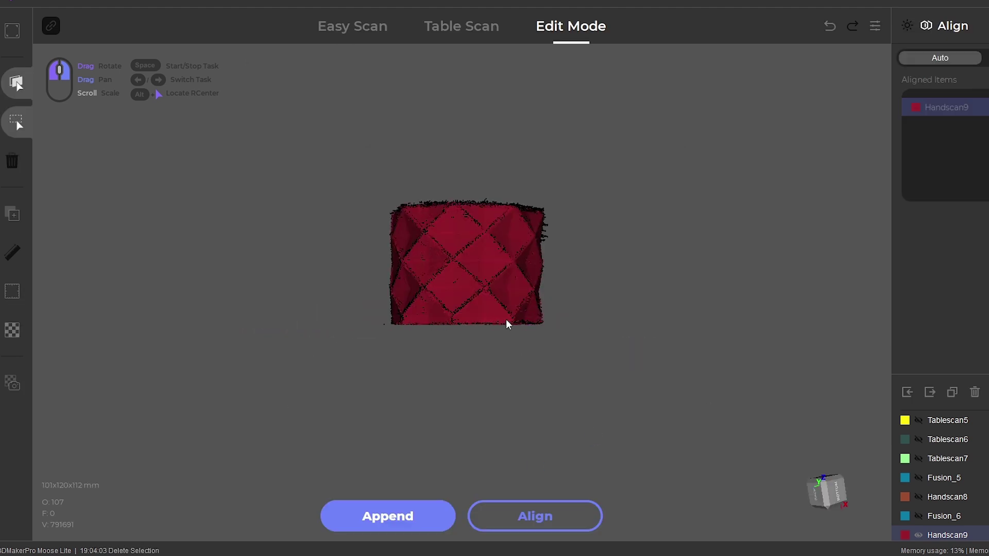
pyautogui.moveTo(505, 324); pyautogui.dragTo(371, 154)
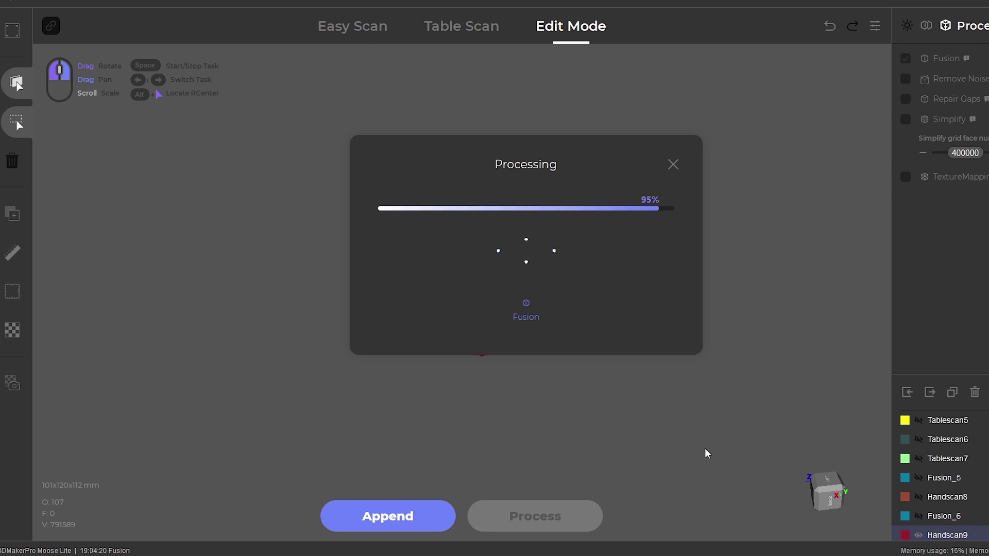
# Step: Dismiss the export prompt and remove noise from the fused vase mesh
pyautogui.click(605, 278)
pyautogui.moveTo(598, 314); pyautogui.dragTo(501, 504)
pyautogui.click(100, 3)
pyautogui.click(139, 197)
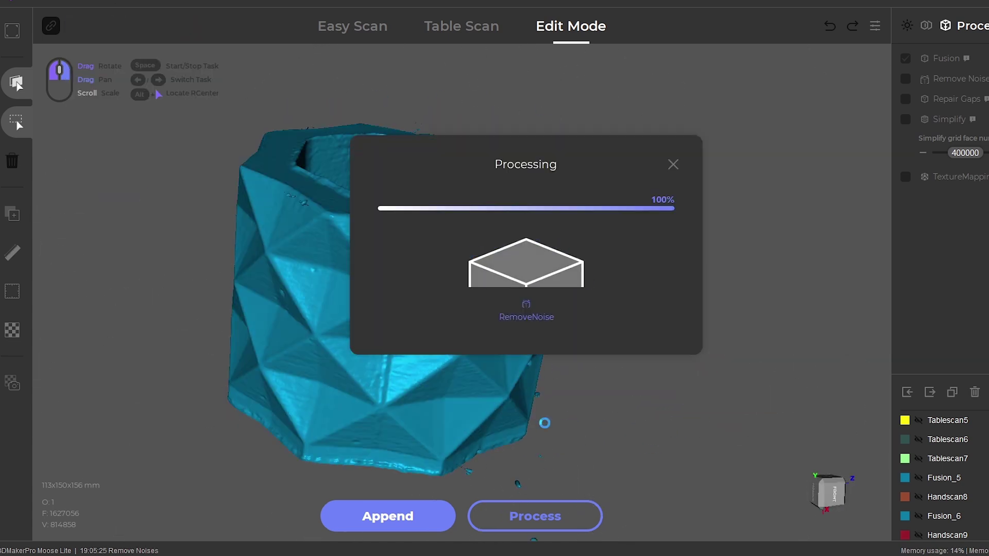
pyautogui.moveTo(601, 430); pyautogui.dragTo(77, 1)
# Step: Repair gaps in the vase mesh and inspect it from several angles
pyautogui.click(98, 3)
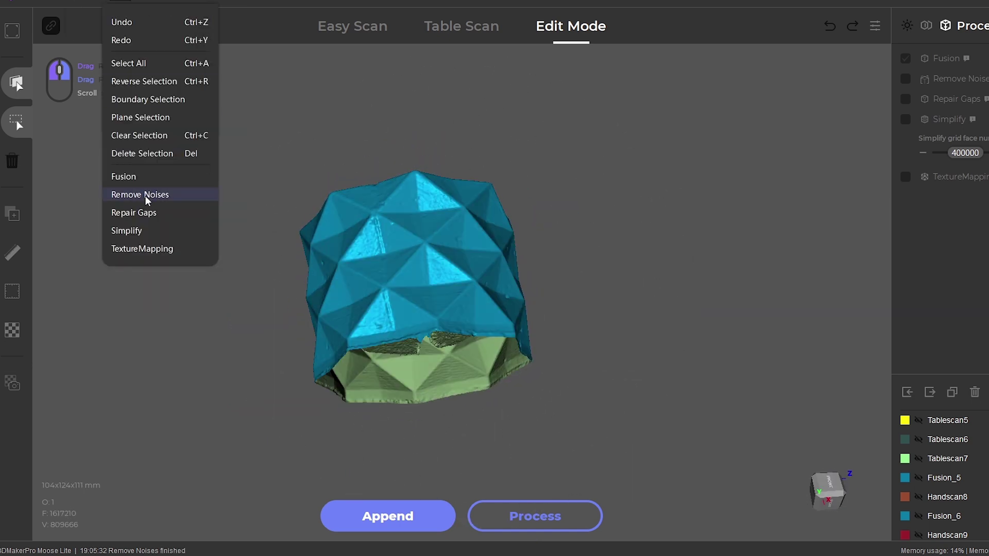
pyautogui.click(148, 212)
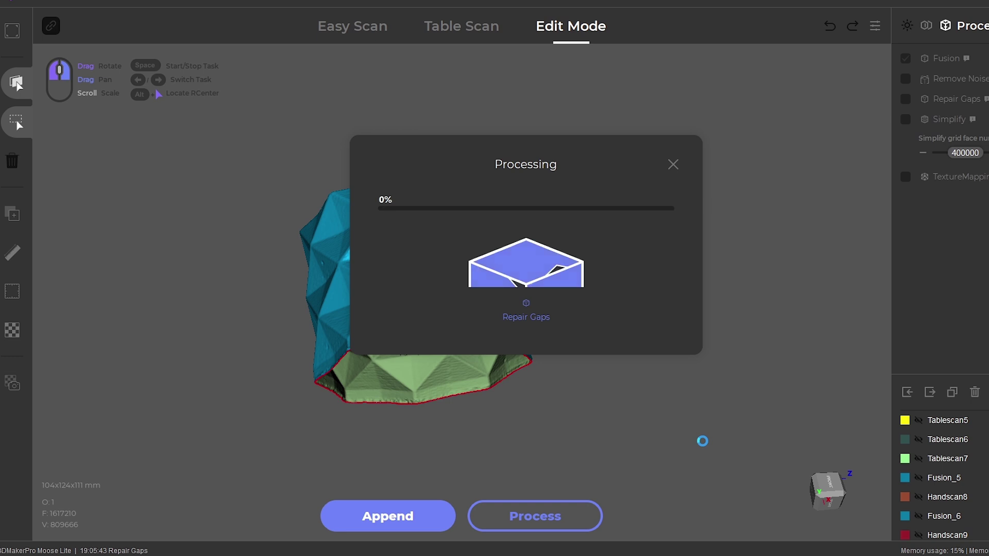
pyautogui.moveTo(654, 426); pyautogui.dragTo(430, 313)
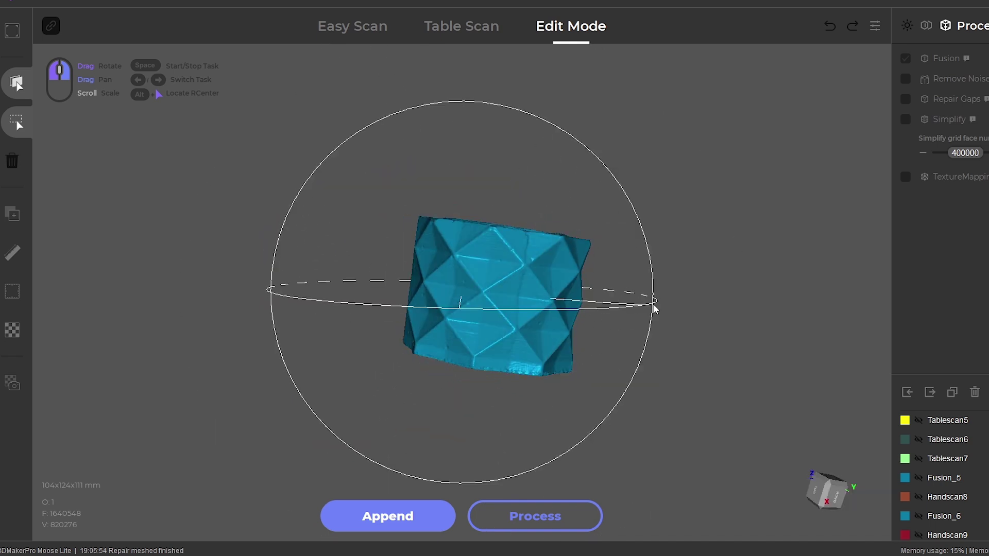
pyautogui.moveTo(653, 305); pyautogui.dragTo(616, 320)
pyautogui.moveTo(417, 329); pyautogui.dragTo(363, 335)
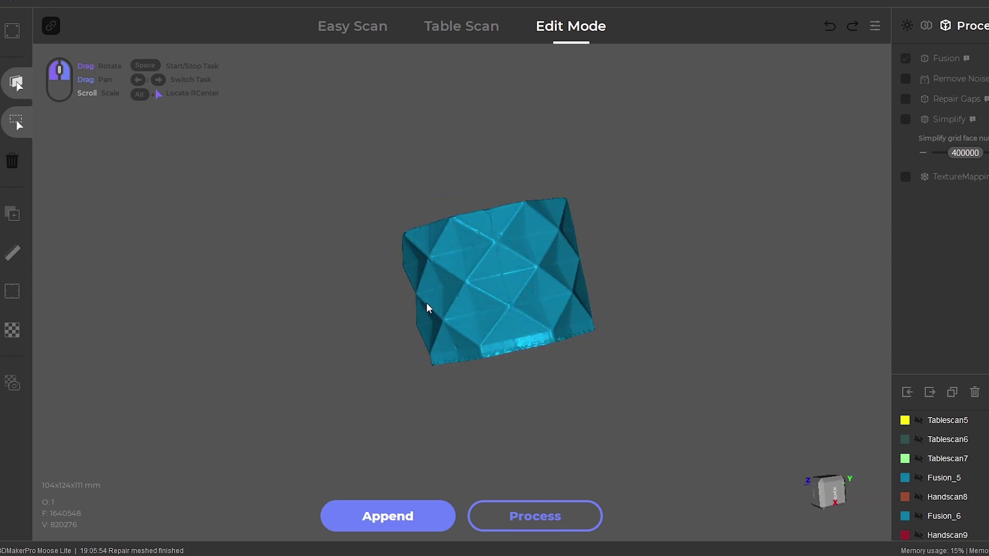
pyautogui.moveTo(552, 321); pyautogui.dragTo(665, 402)
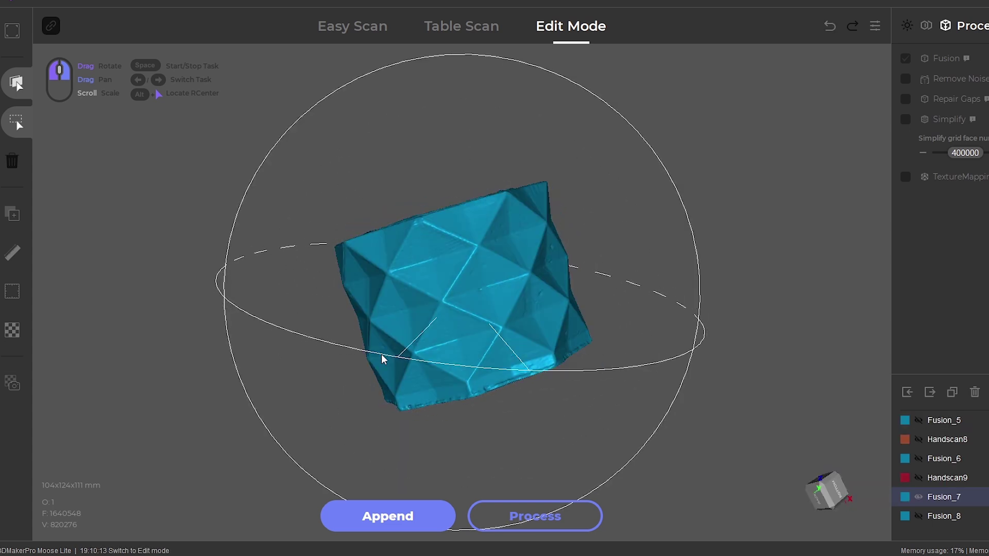
pyautogui.moveTo(381, 354); pyautogui.dragTo(646, 402)
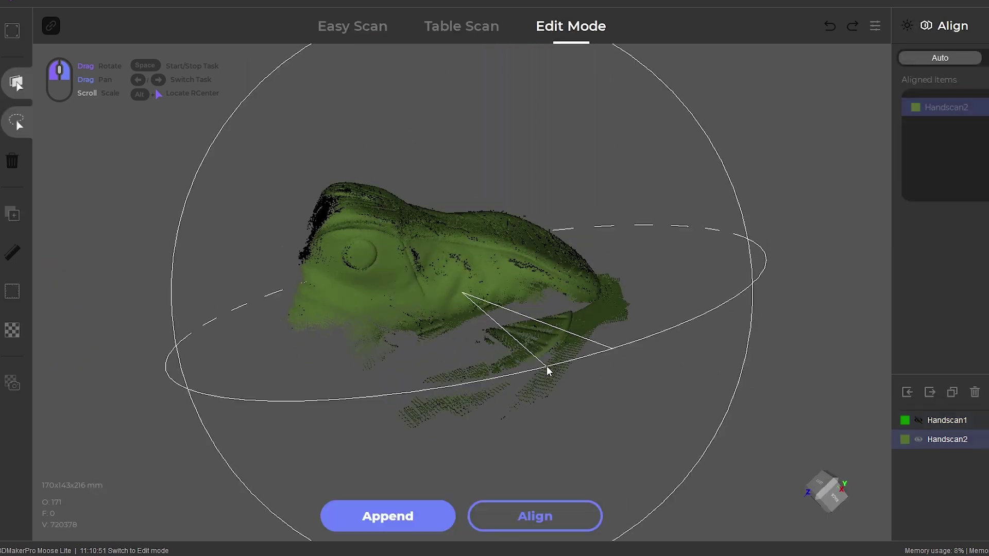
# Step: Trim stray points from the second sneaker scan and turn both scans to matching side views
pyautogui.moveTo(19, 133)
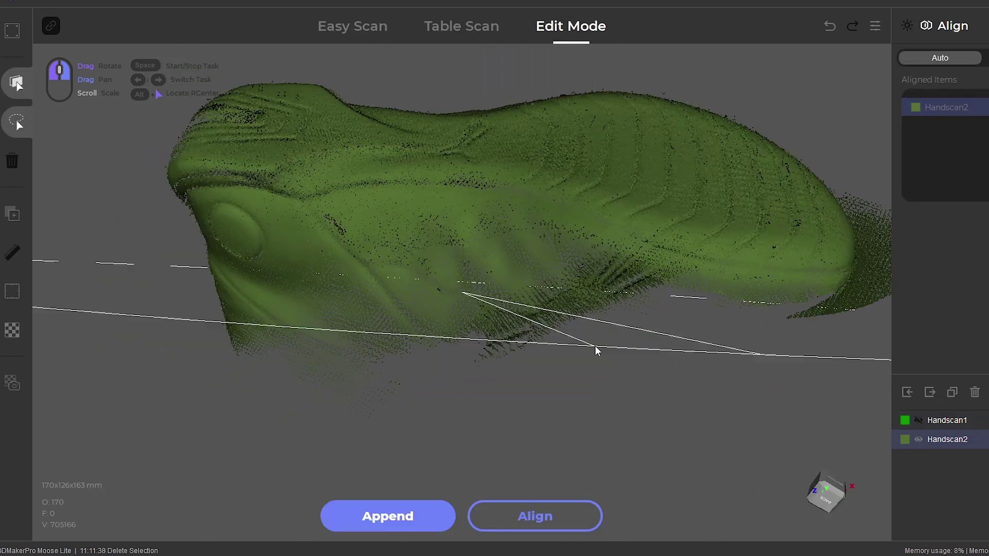
pyautogui.moveTo(595, 345); pyautogui.dragTo(770, 276)
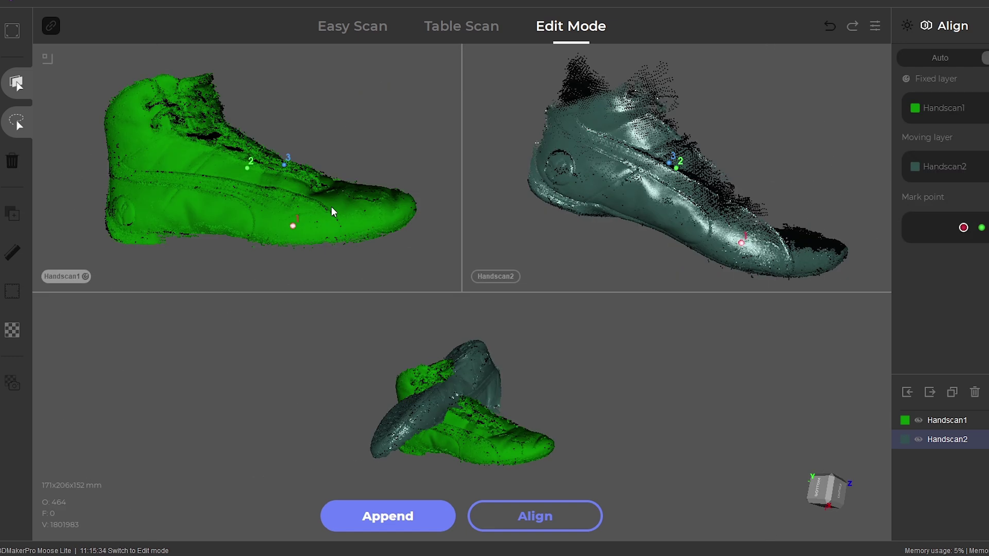
pyautogui.moveTo(332, 210); pyautogui.dragTo(320, 214)
pyautogui.moveTo(512, 198); pyautogui.dragTo(768, 214)
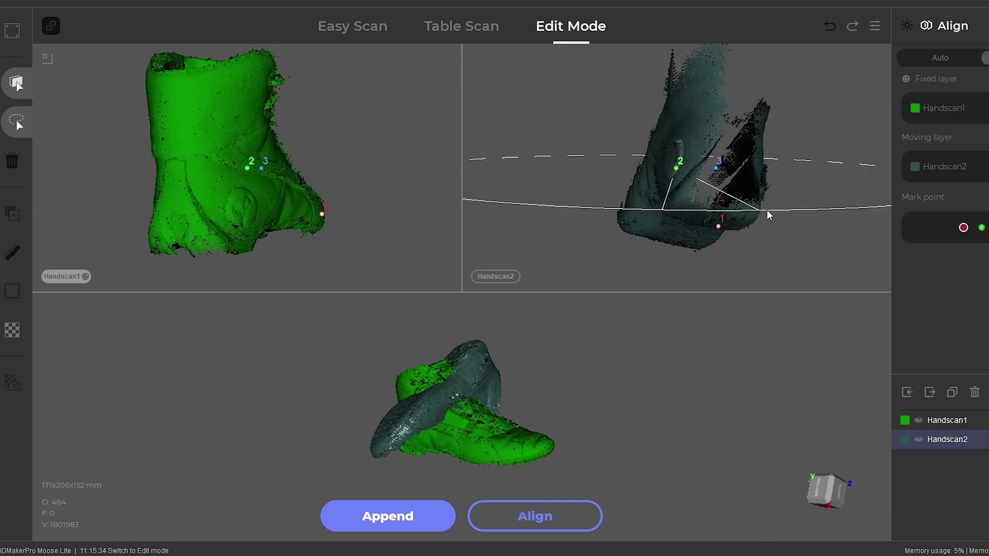
pyautogui.moveTo(319, 216); pyautogui.dragTo(440, 215)
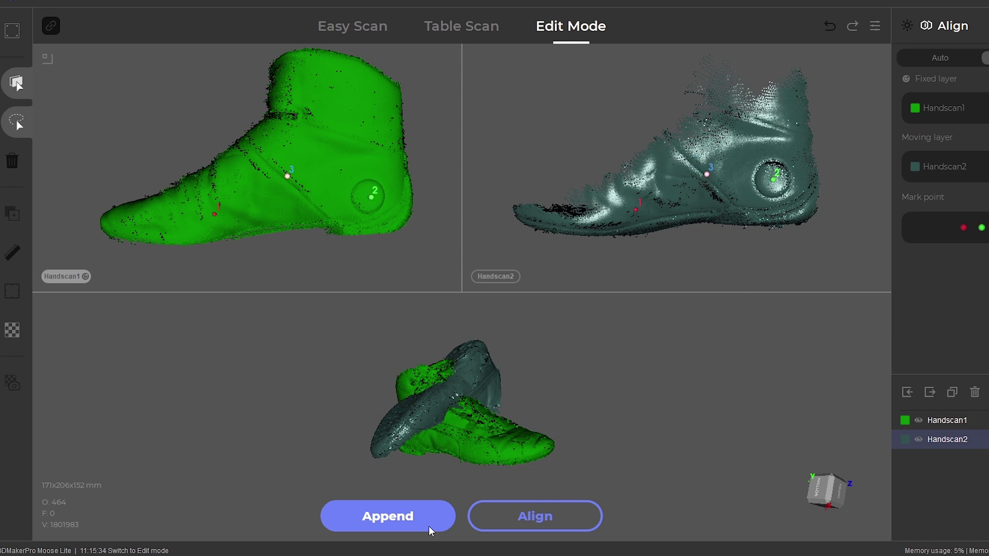
# Step: Align the second sneaker scan to the first and check the merged sneaker
pyautogui.click(535, 516)
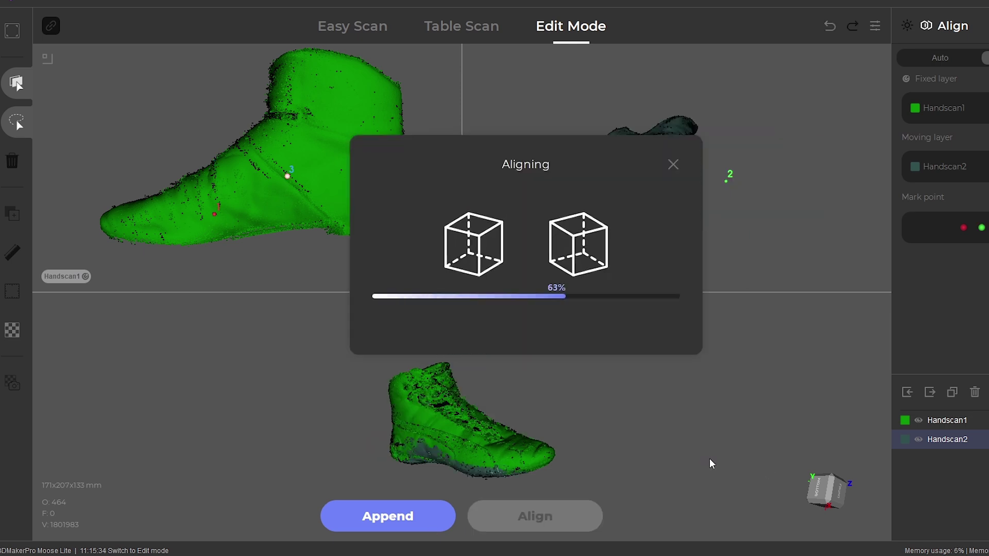
pyautogui.moveTo(695, 465); pyautogui.dragTo(400, 307)
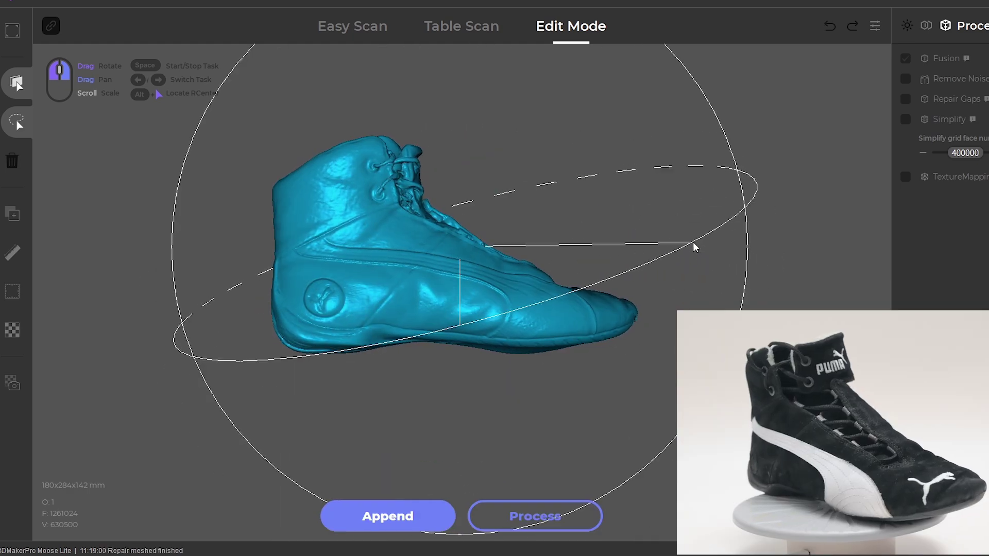
pyautogui.moveTo(693, 242); pyautogui.dragTo(434, 116)
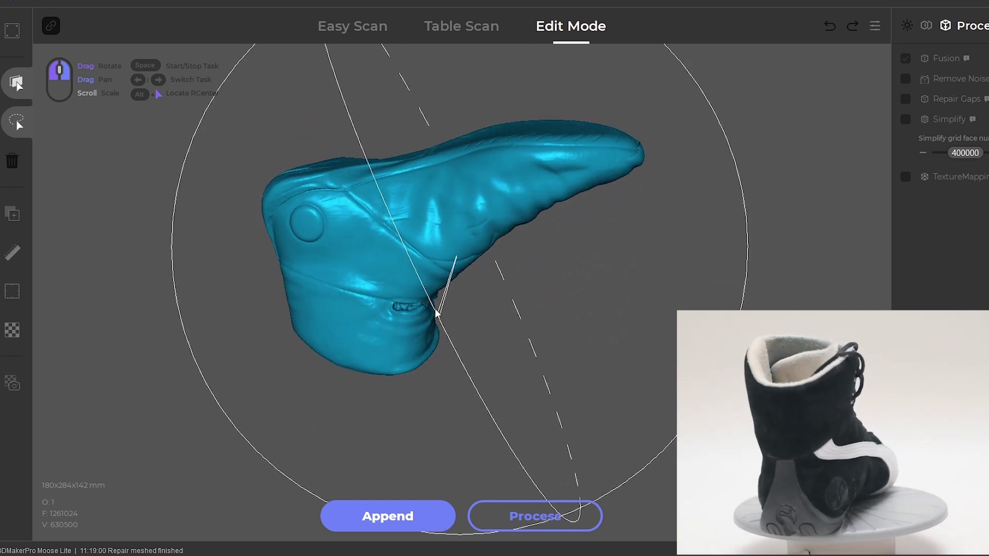
pyautogui.moveTo(435, 312); pyautogui.dragTo(424, 264)
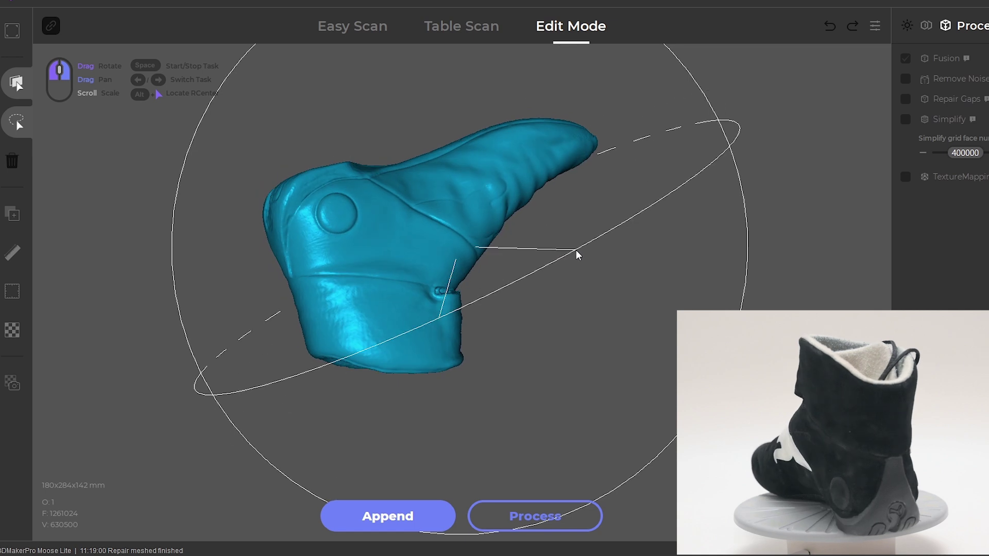
pyautogui.moveTo(338, 308); pyautogui.dragTo(488, 321)
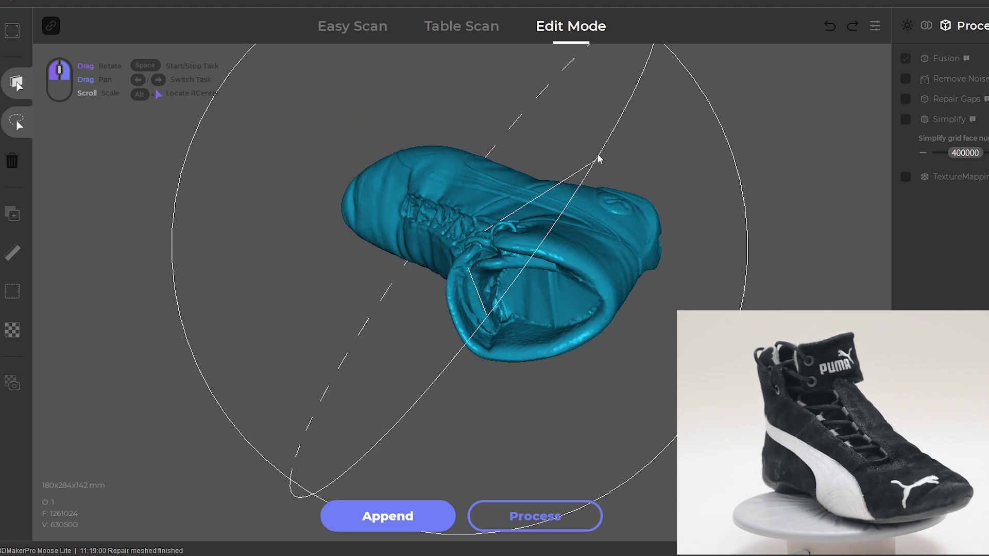